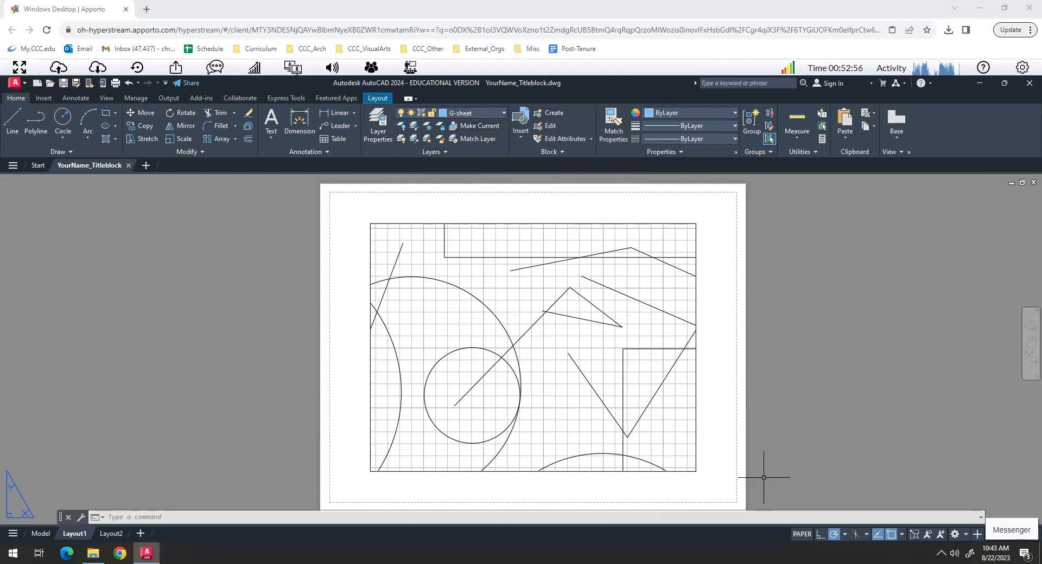
Zoom in on the Layout1 sheet with a zoom window enclosing the whole page.
scroll(728, 359, "down", 2)
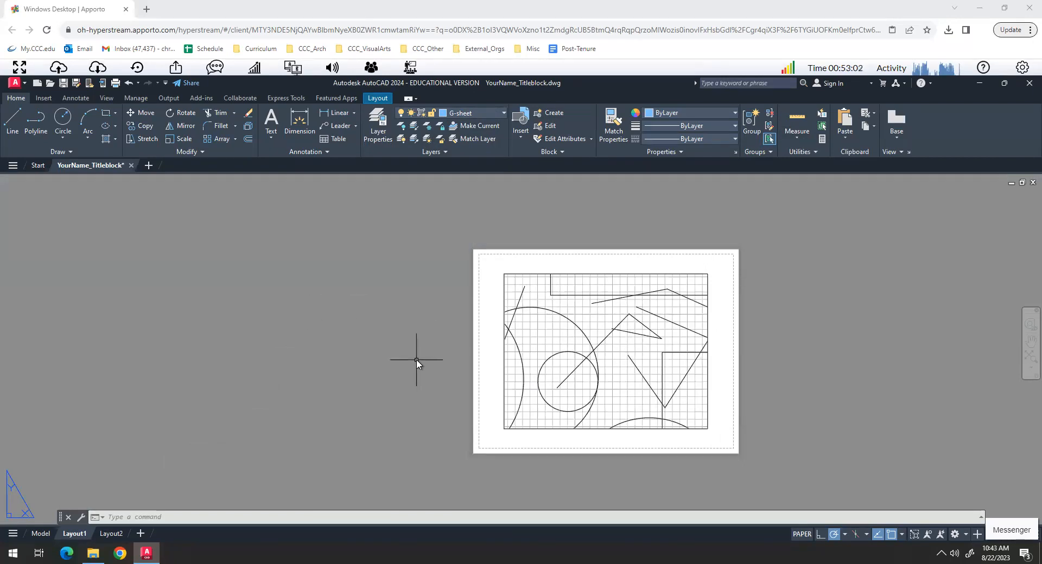
left_click(117, 517)
type("zoom")
key("Return")
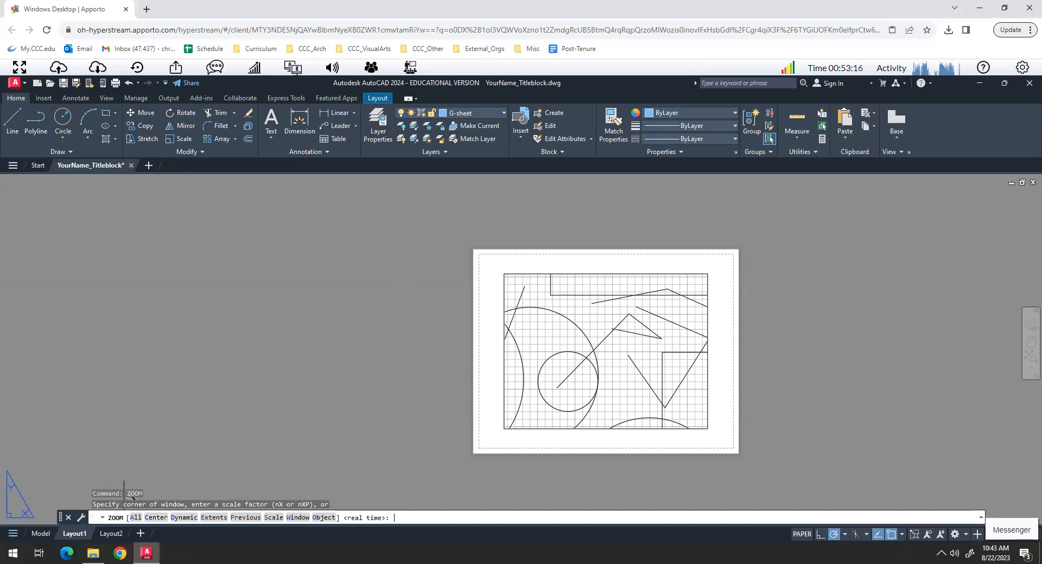
left_click(297, 517)
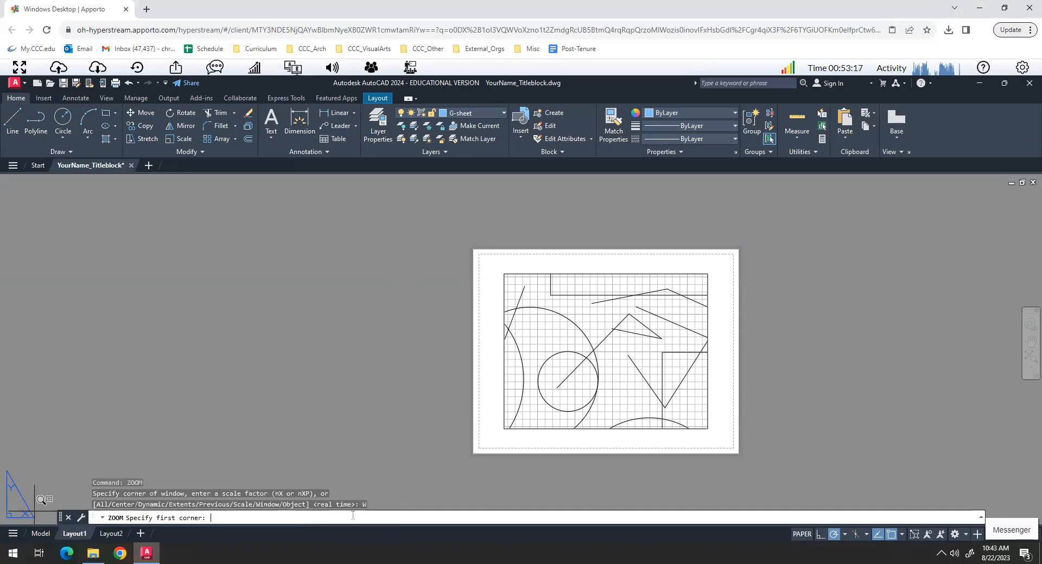
left_click(454, 479)
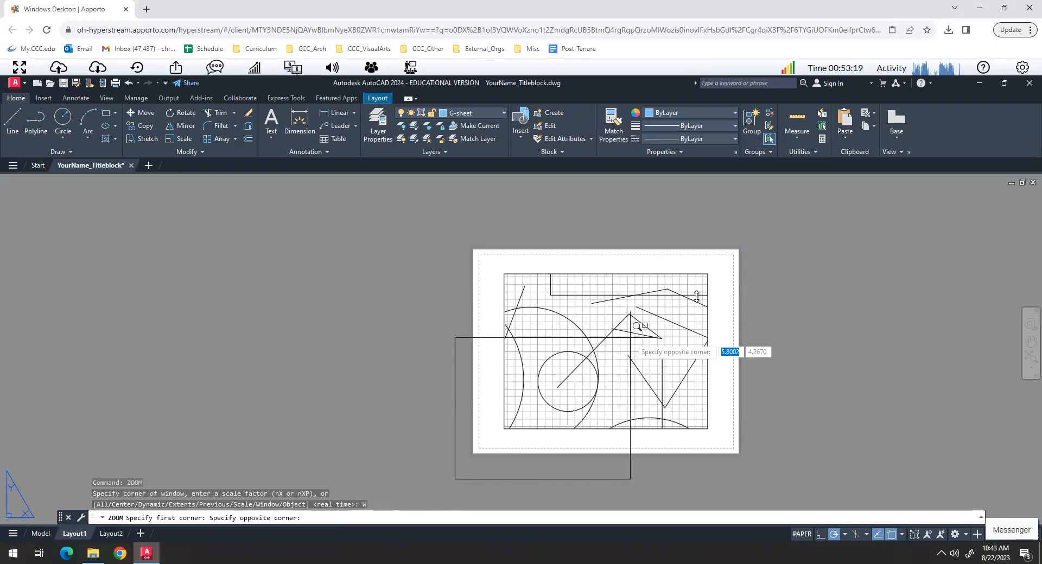
left_click(791, 219)
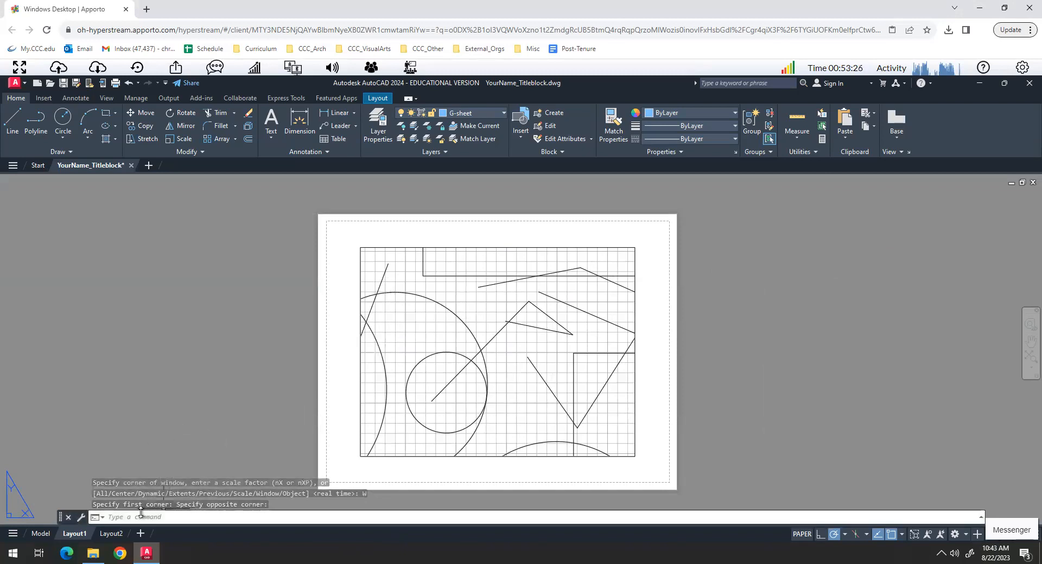
Zoom the layout to its extents, and rescale the view with a zoom scale factor of .5.
key("Return")
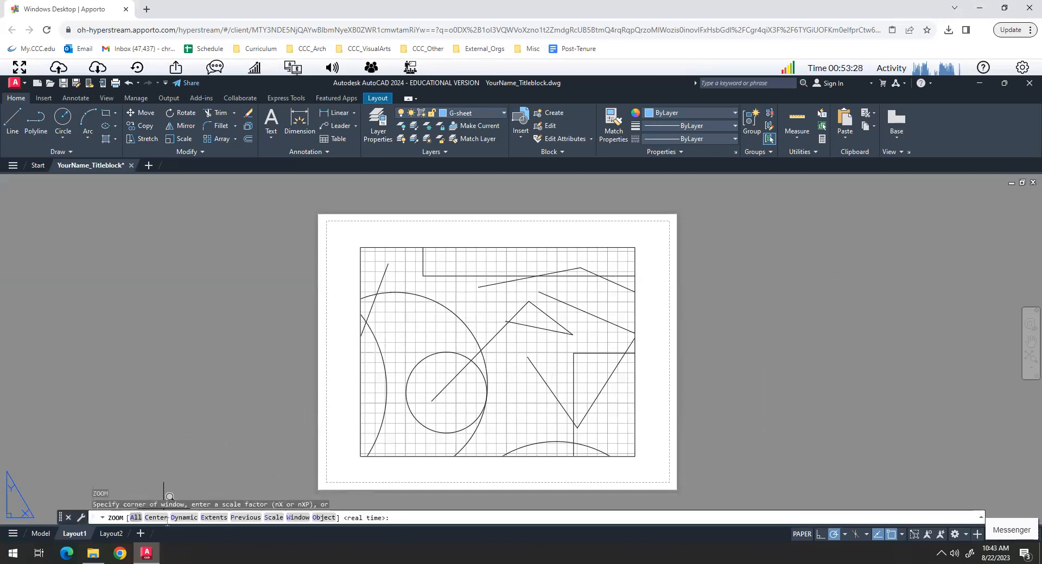
left_click(206, 518)
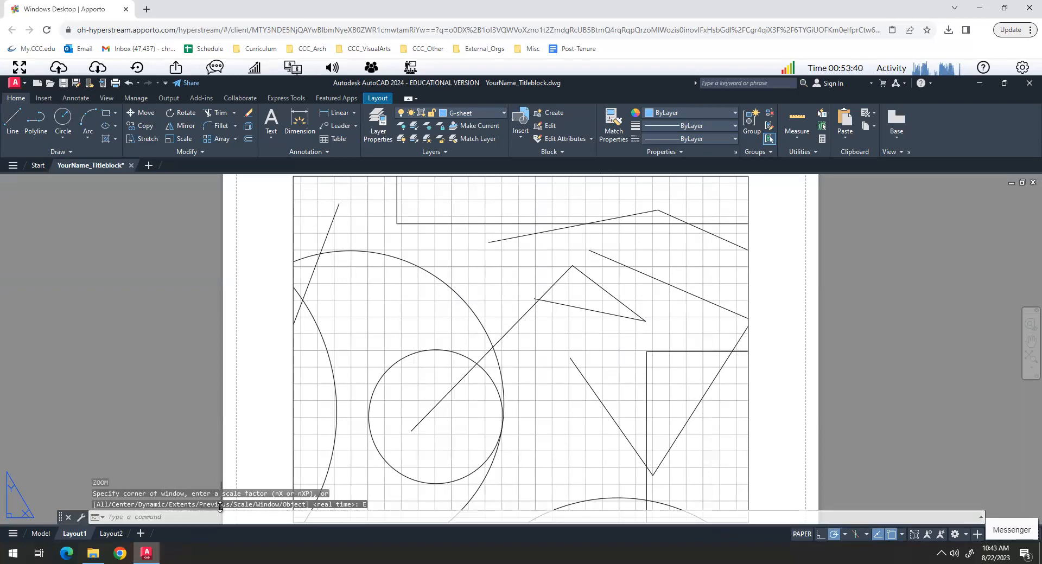
key("Return")
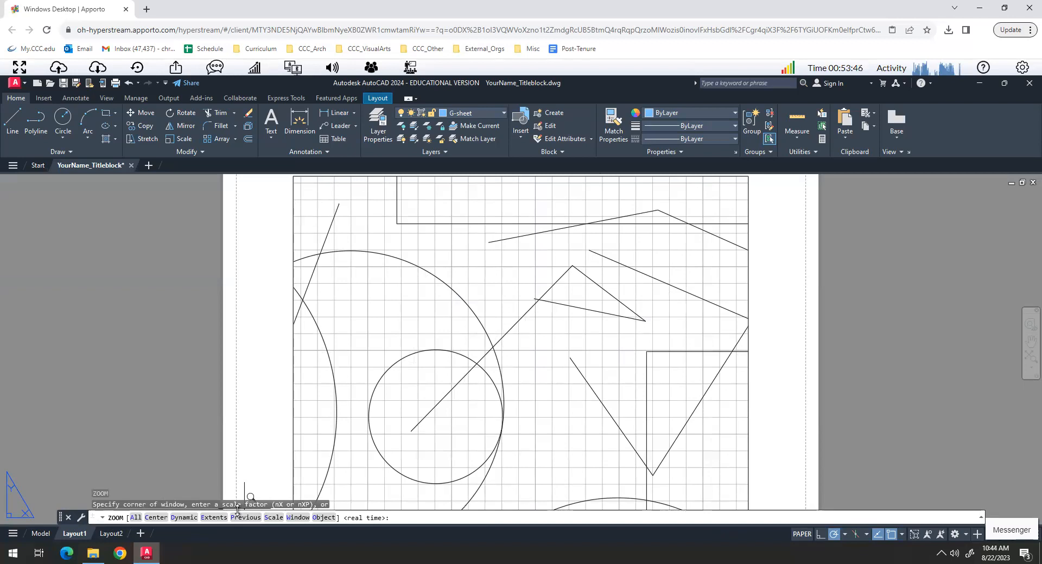
type(".5")
key("Return")
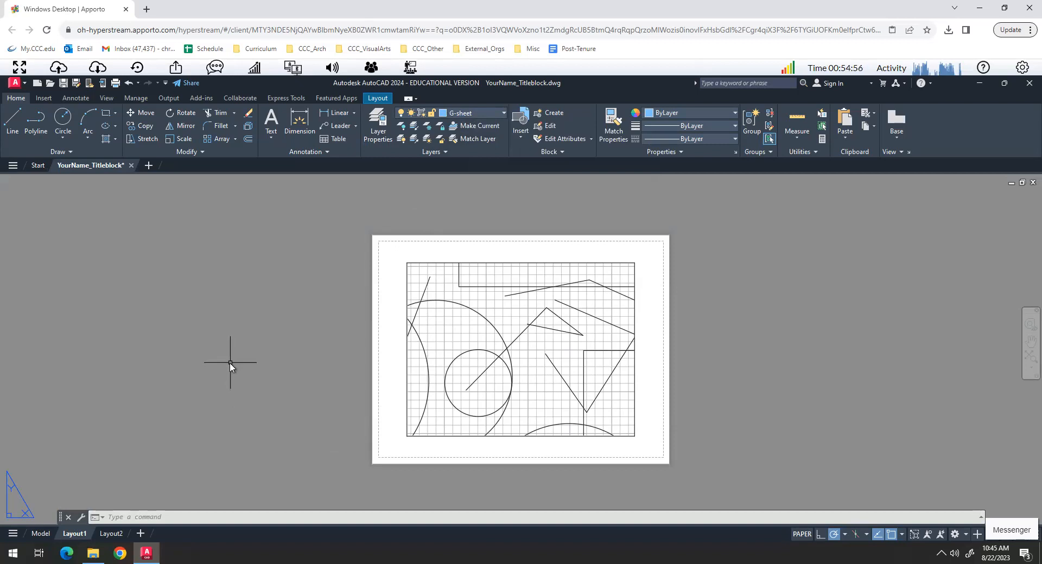
Draw a rectangle on the layout from corner 0,0, with a width of 8.5 and a height of 11.
left_click(106, 115)
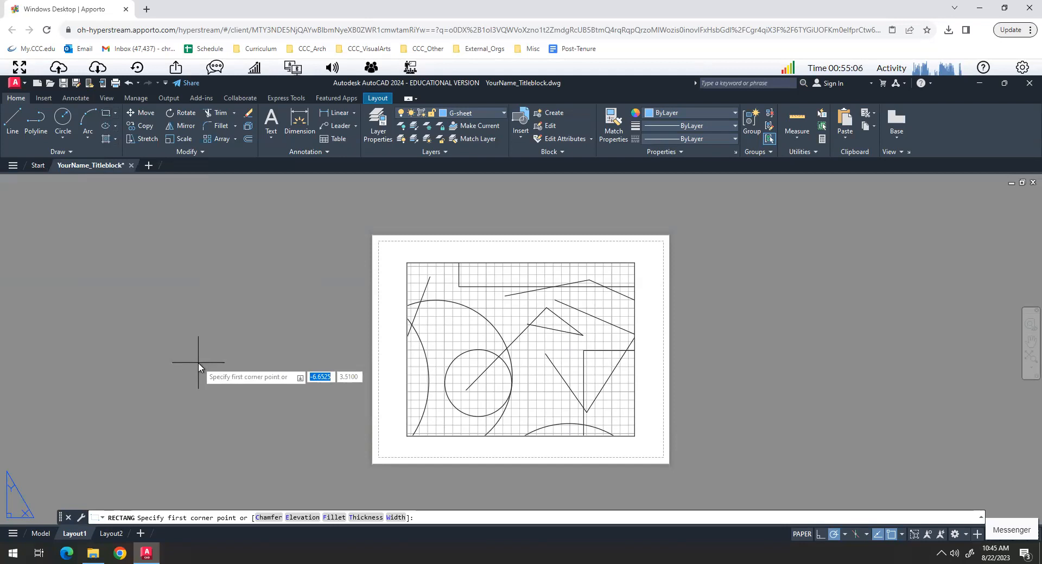
type("0")
key("Tab")
type("0")
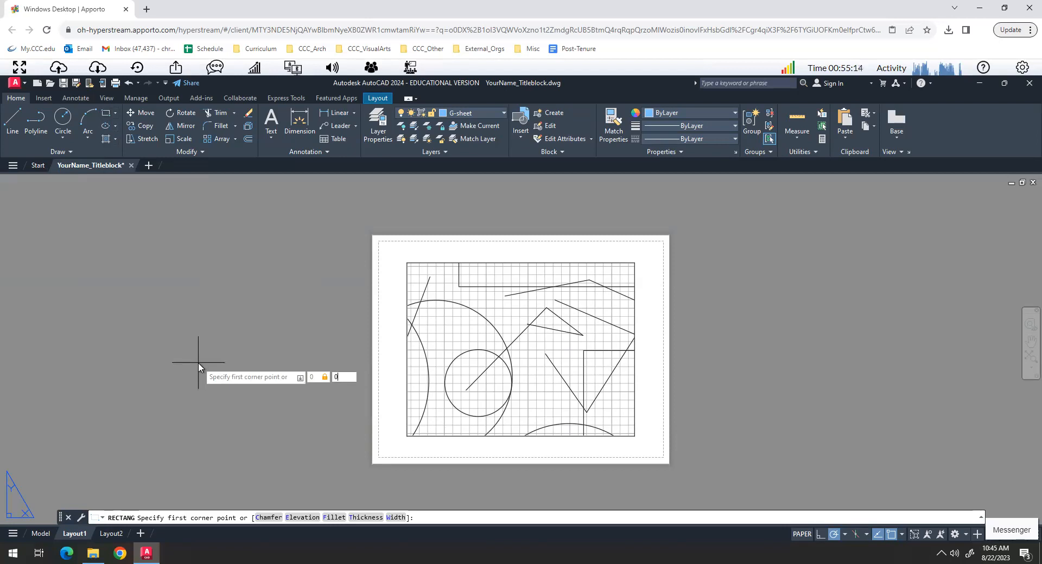
key("Return")
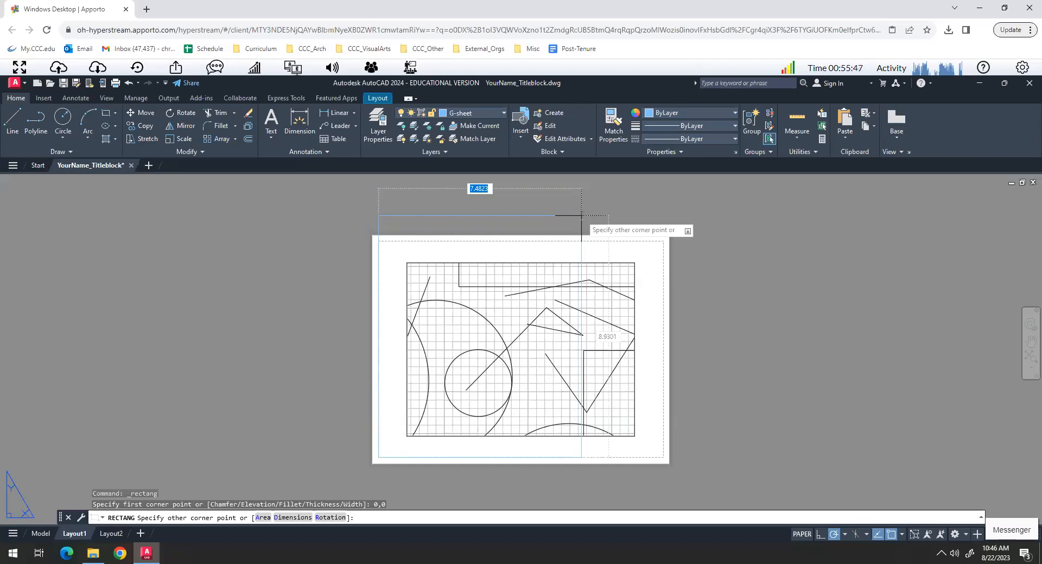
type("8.5")
key("Tab")
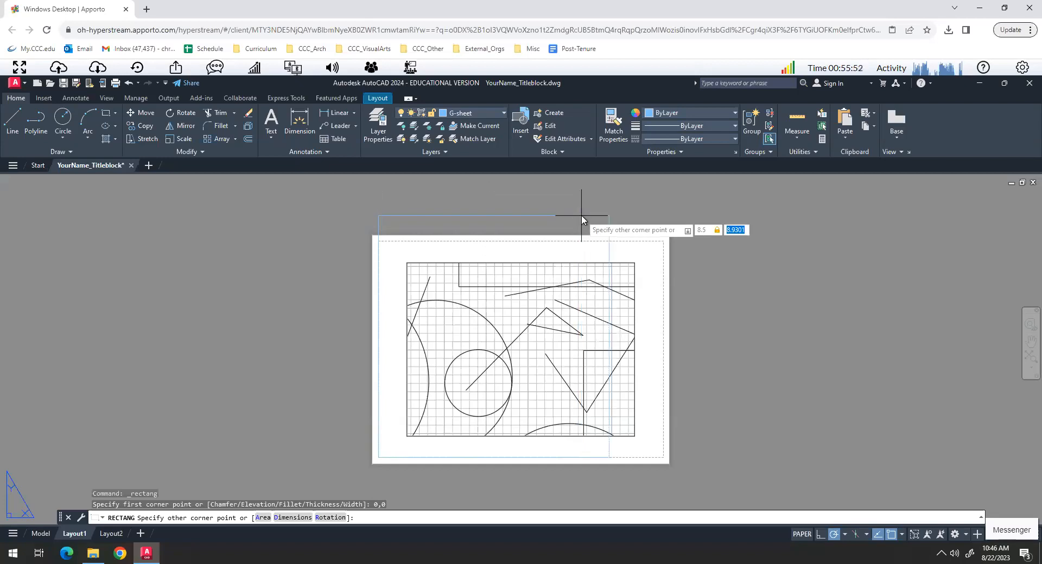
type("11")
key("Return")
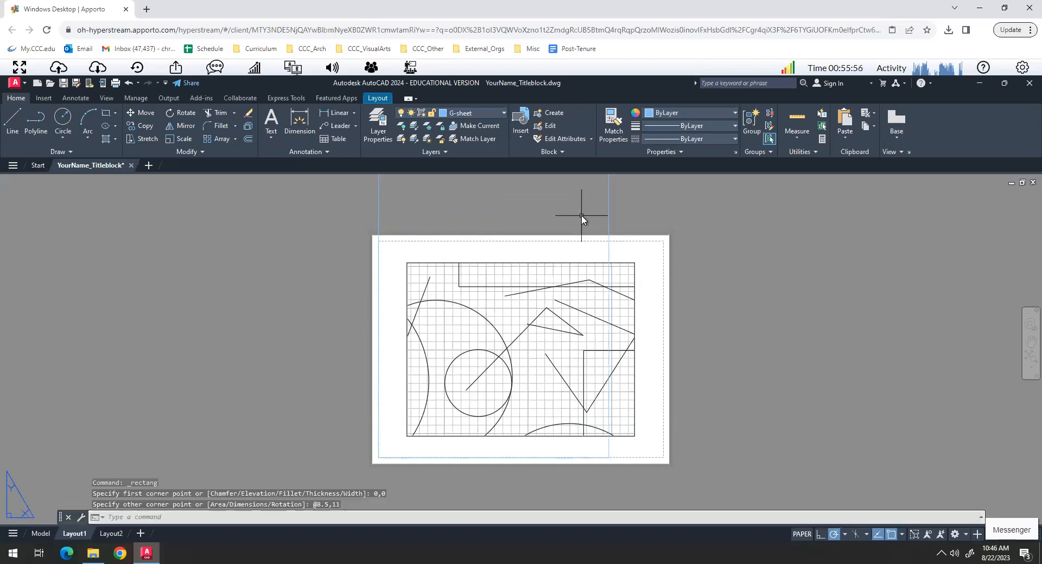
Query the coordinates of the 8.5 by 11 rectangle's upper-right and upper-left corners with the ID command.
scroll(630, 206, "down", 2)
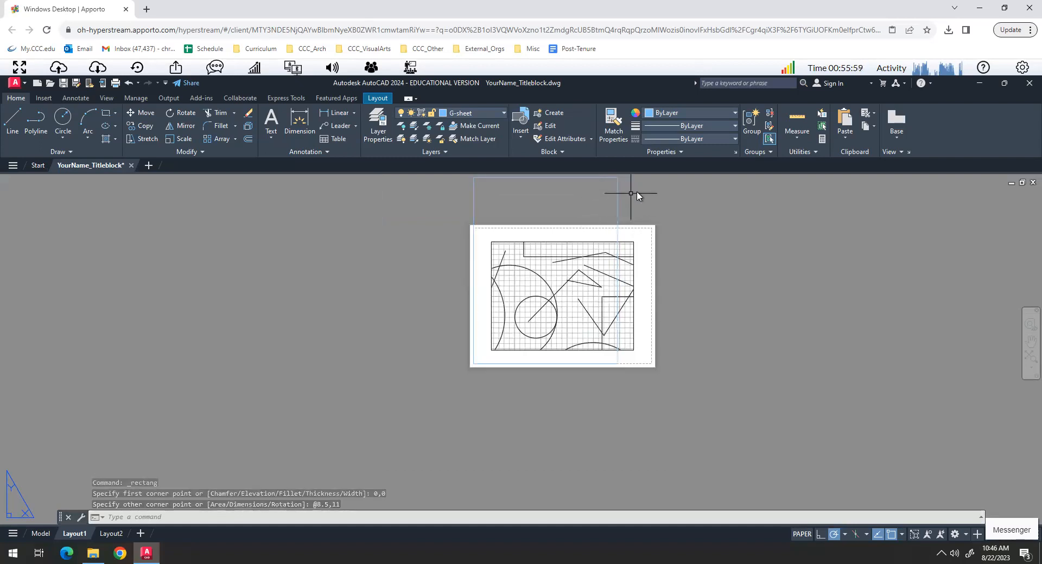
middle_click_drag(633, 189, 618, 238)
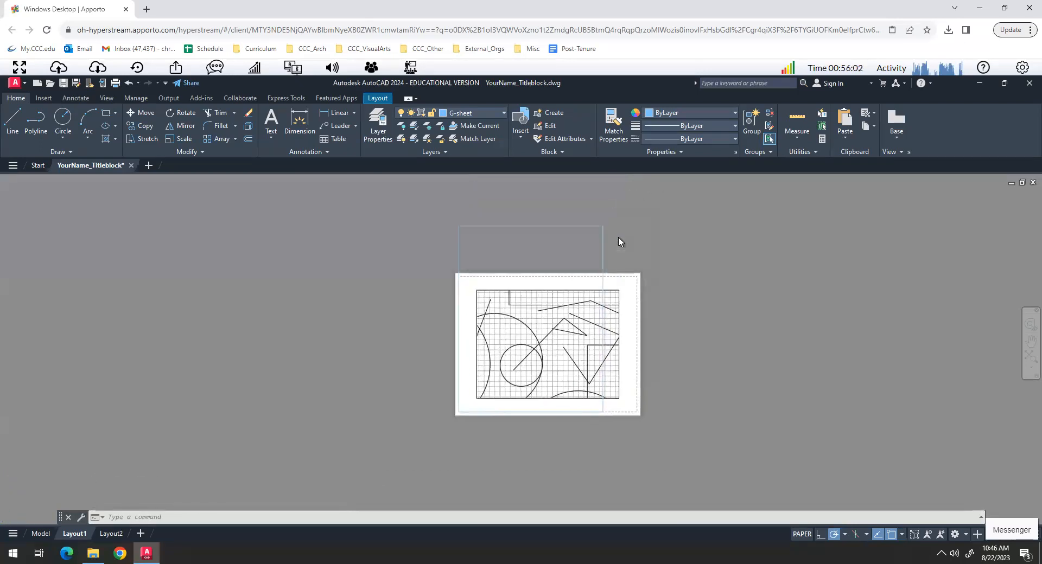
scroll(596, 249, "up", 4)
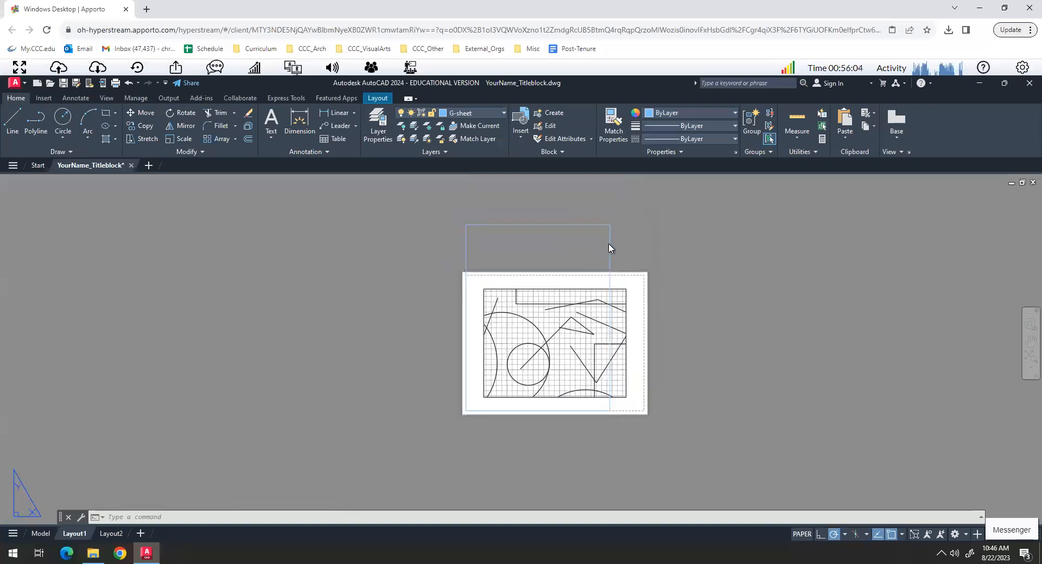
scroll(609, 247, "down", 6)
scroll(608, 244, "up", 4)
scroll(609, 243, "down", 2)
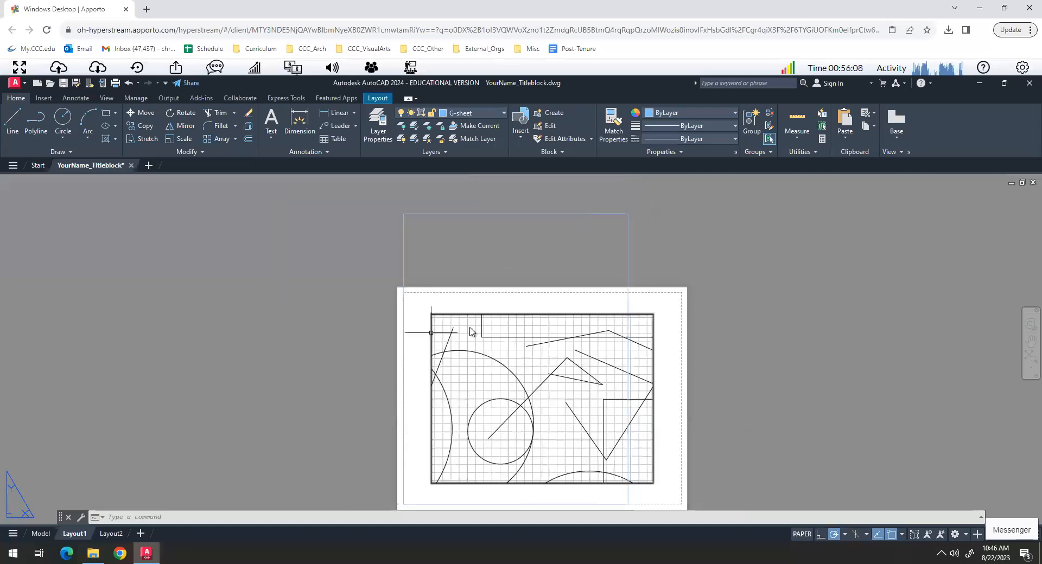
scroll(541, 284, "down", 4)
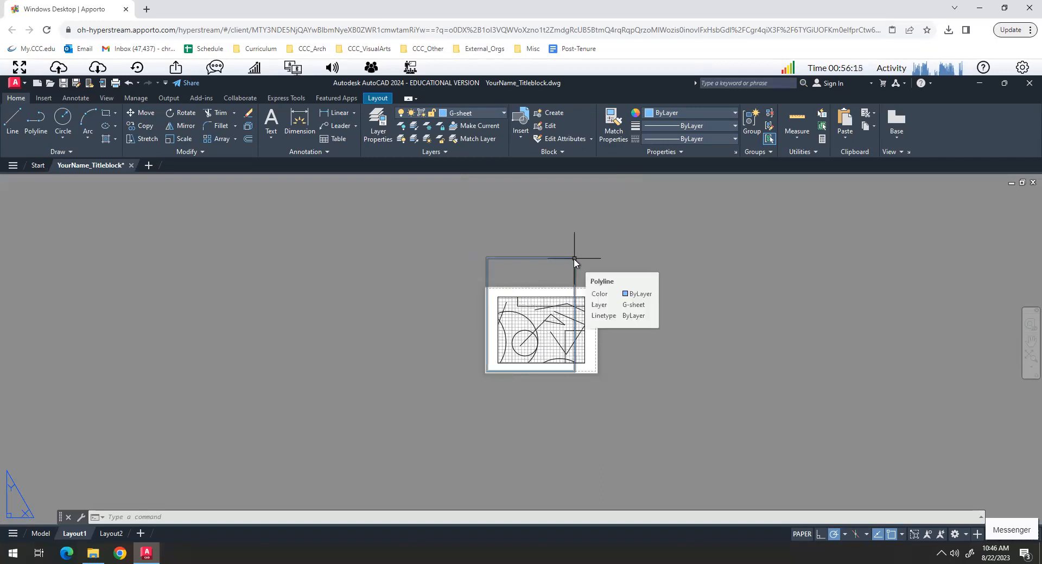
type("ID")
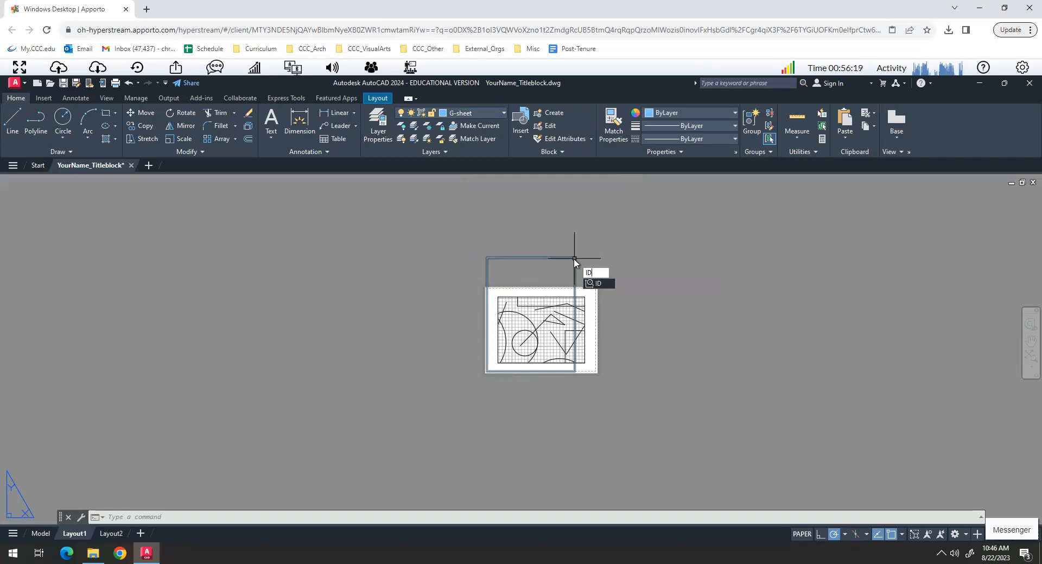
key("Return")
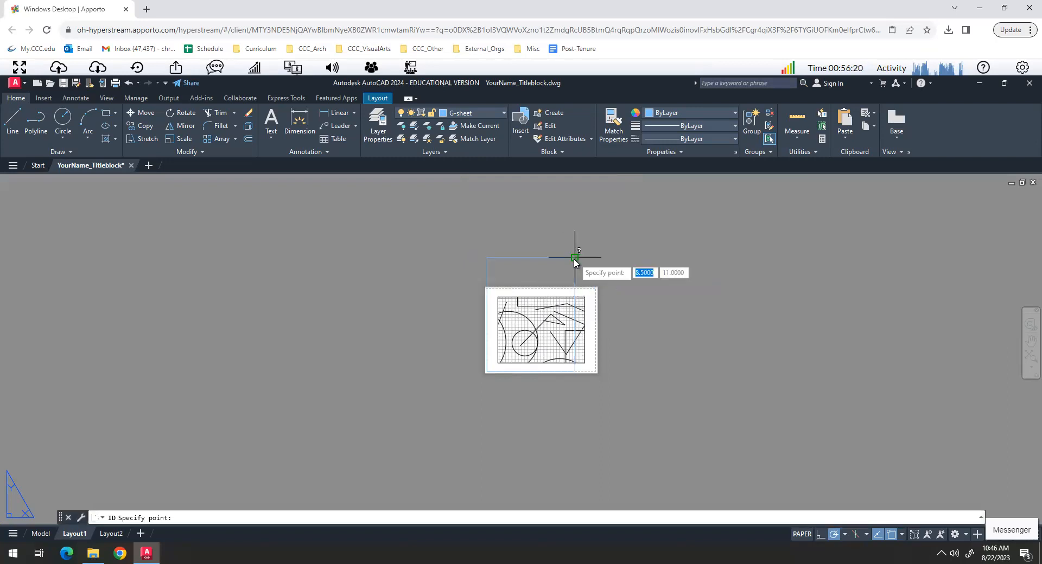
left_click(574, 258)
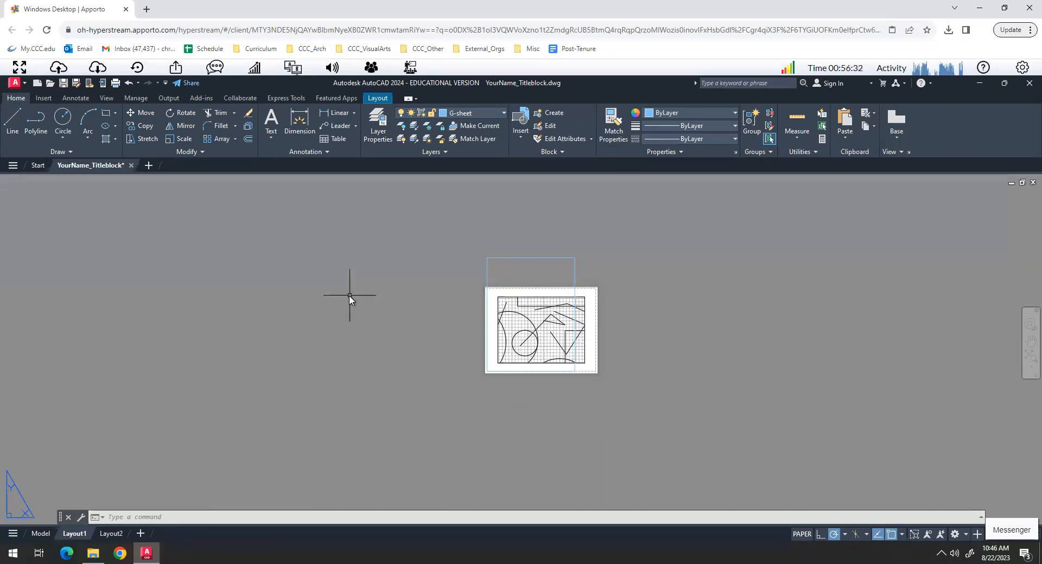
type("id")
key("Return")
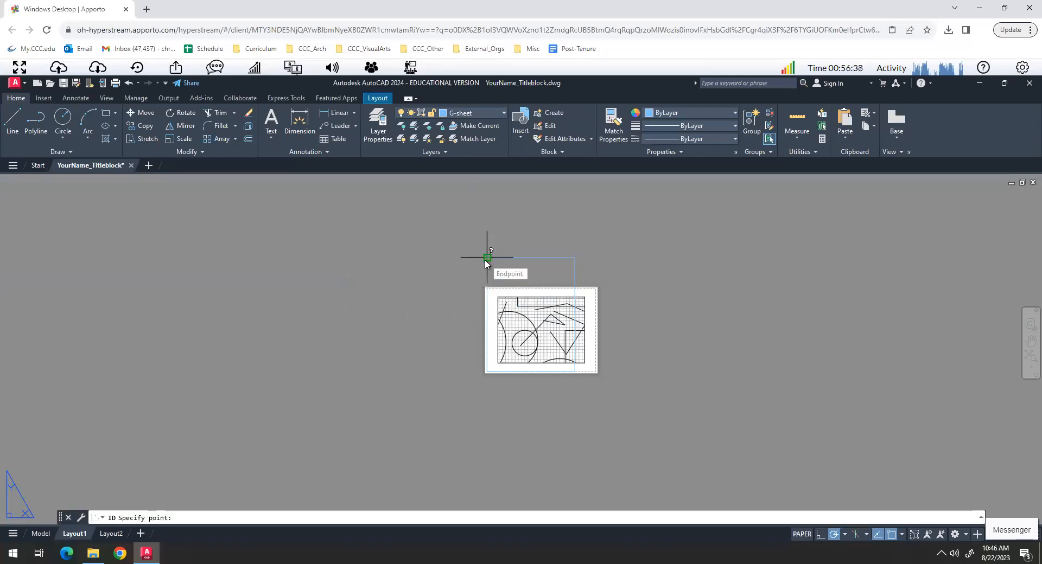
left_click(486, 259)
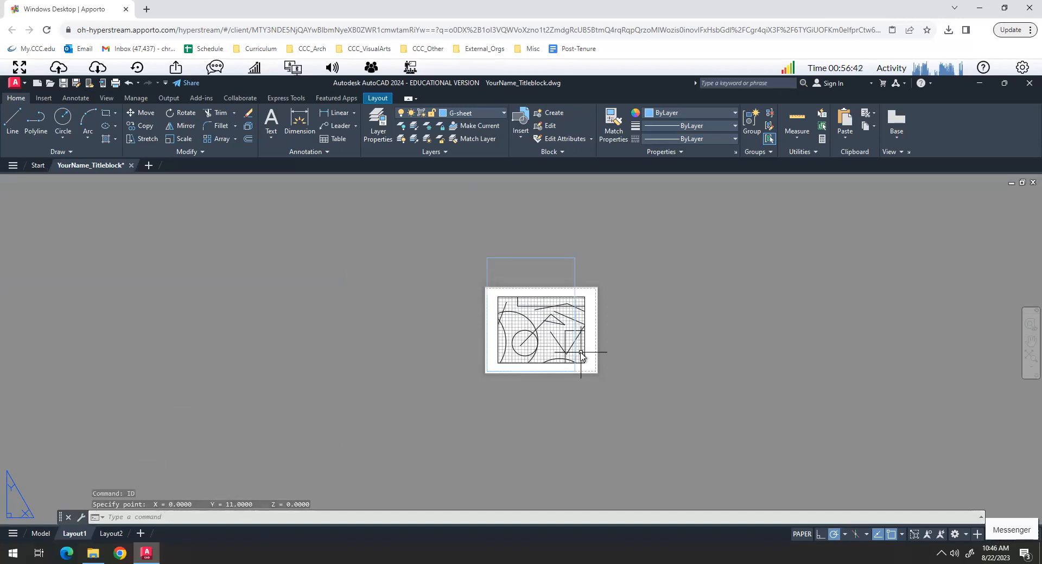
scroll(565, 339, "up", 3)
scroll(542, 304, "down", 6)
scroll(570, 290, "up", 3)
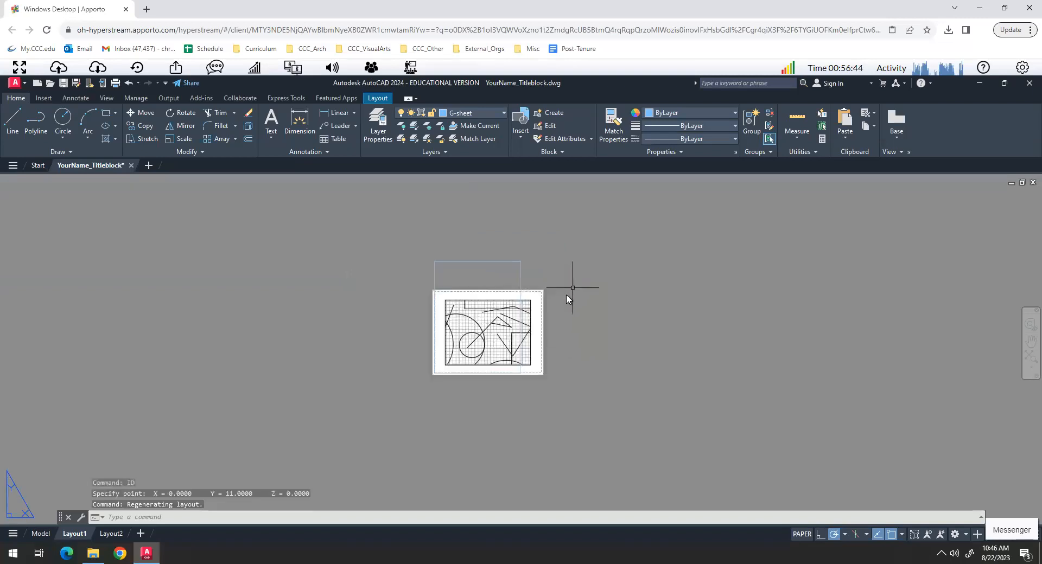
scroll(512, 296, "up", 4)
scroll(515, 290, "down", 2)
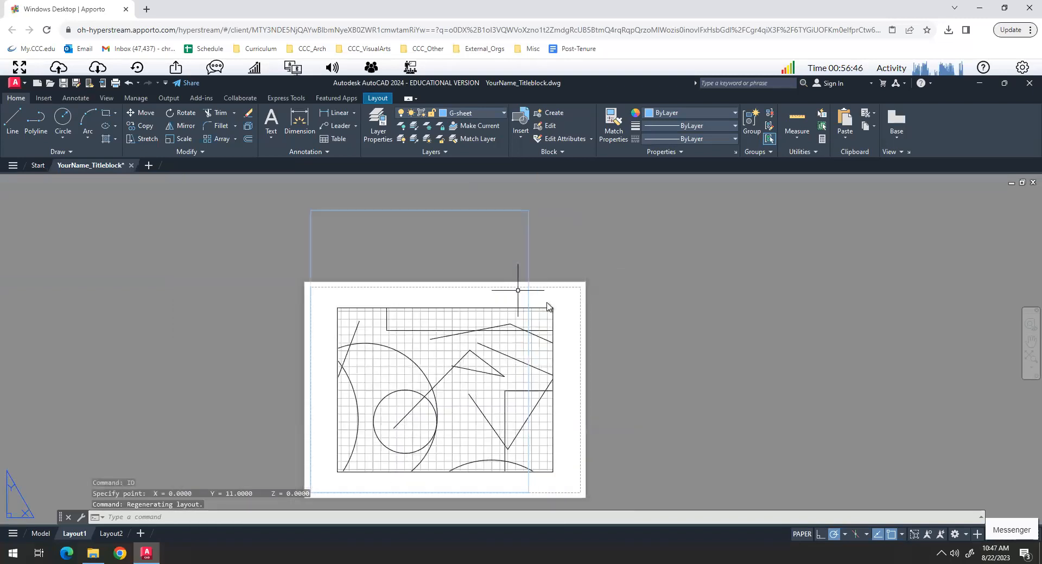